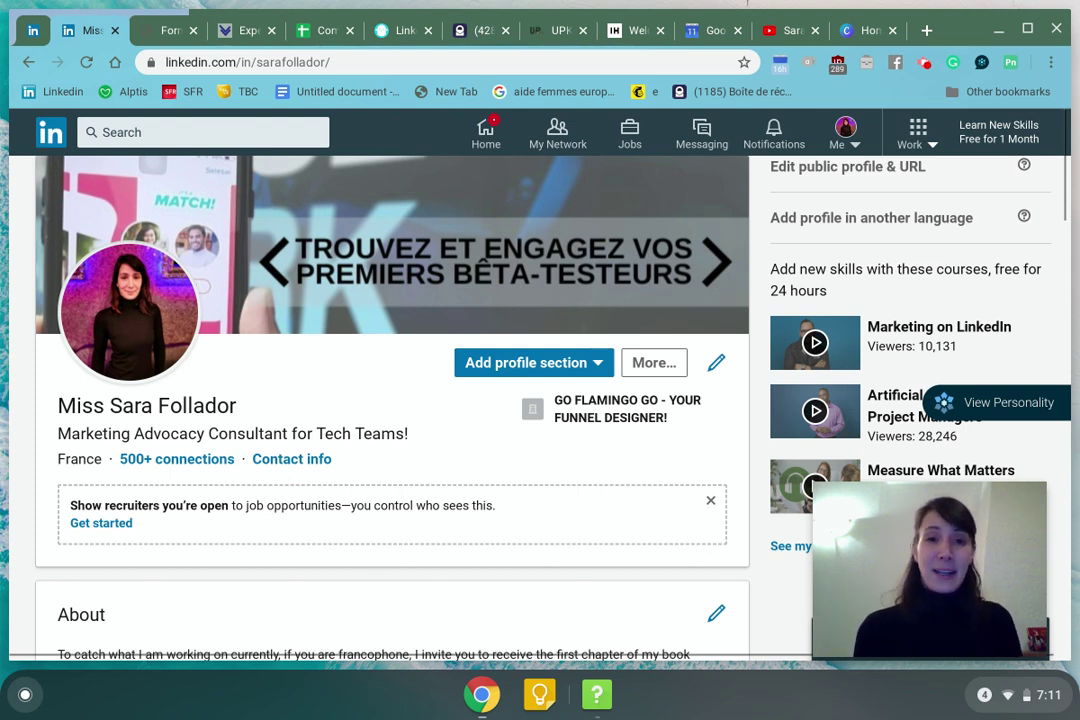
- Switch to PhantomBuster and open the console of the LinkedIn Network Booster from the list of phantoms
click(405, 31)
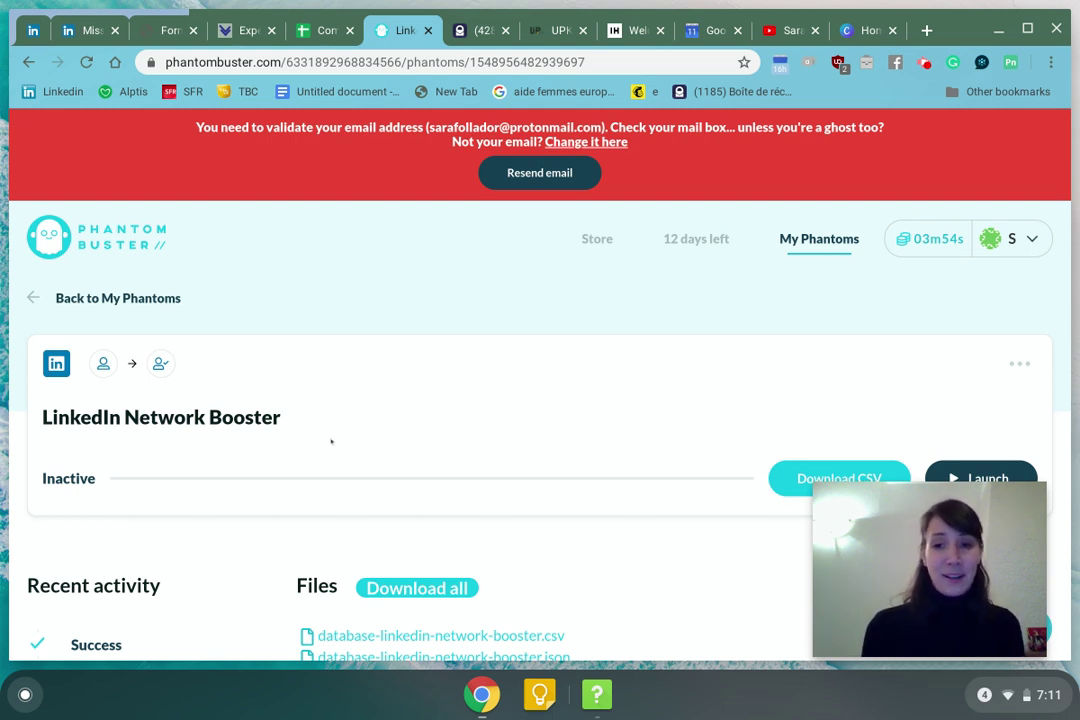
click(812, 240)
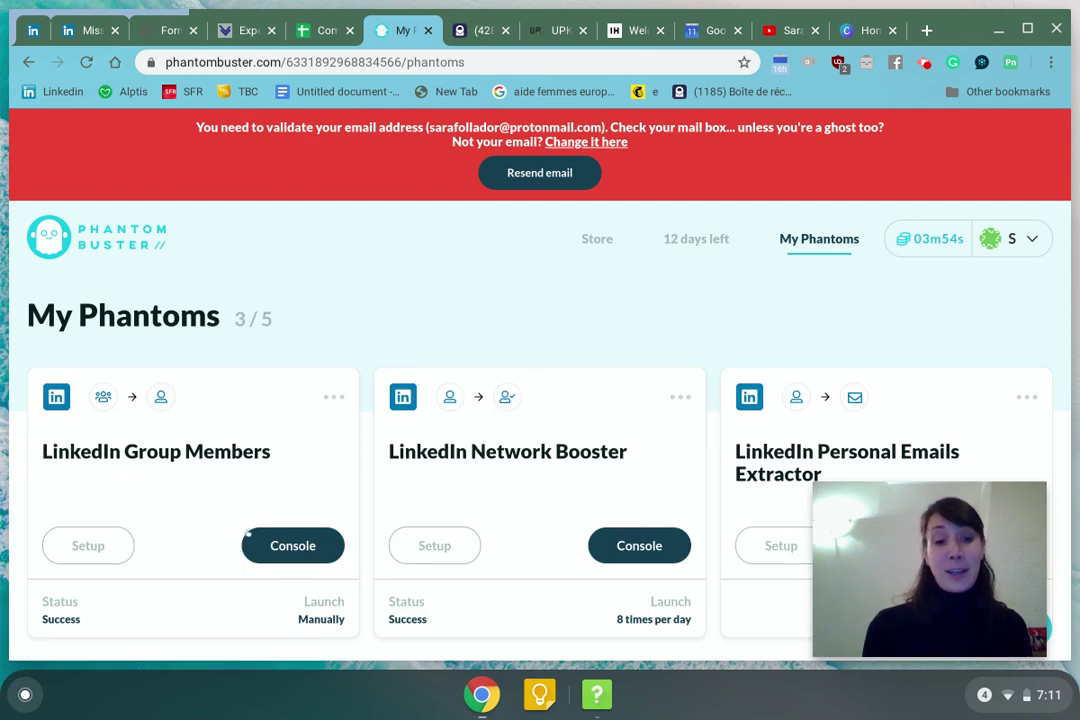
scroll(230, 580, down, 1)
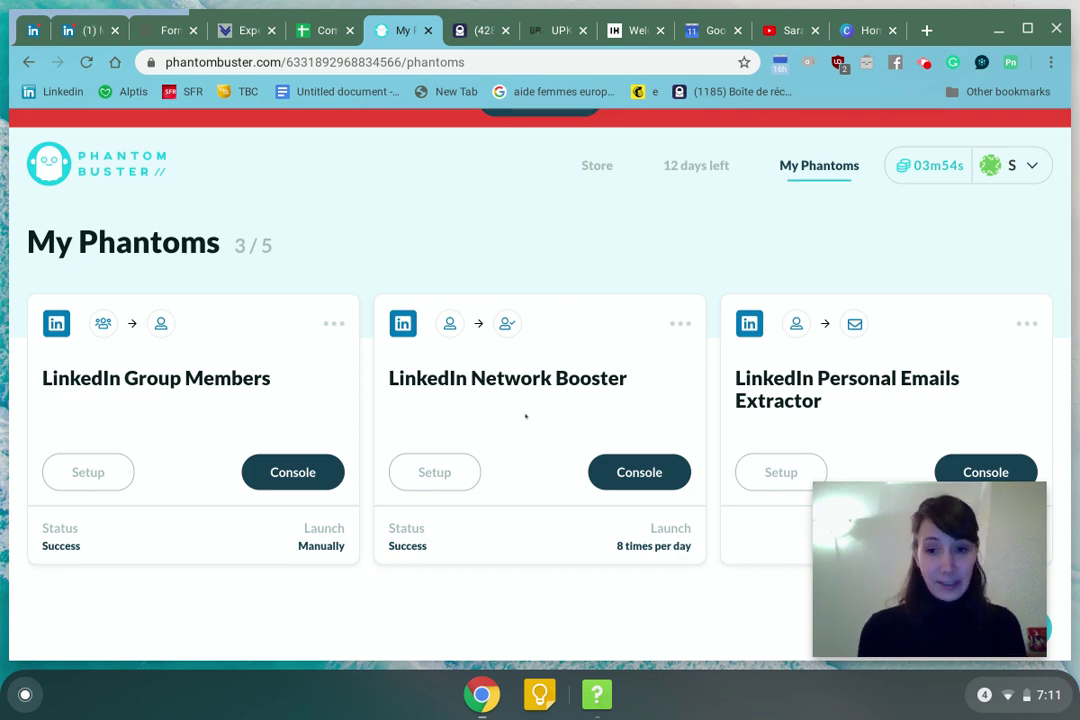
click(632, 472)
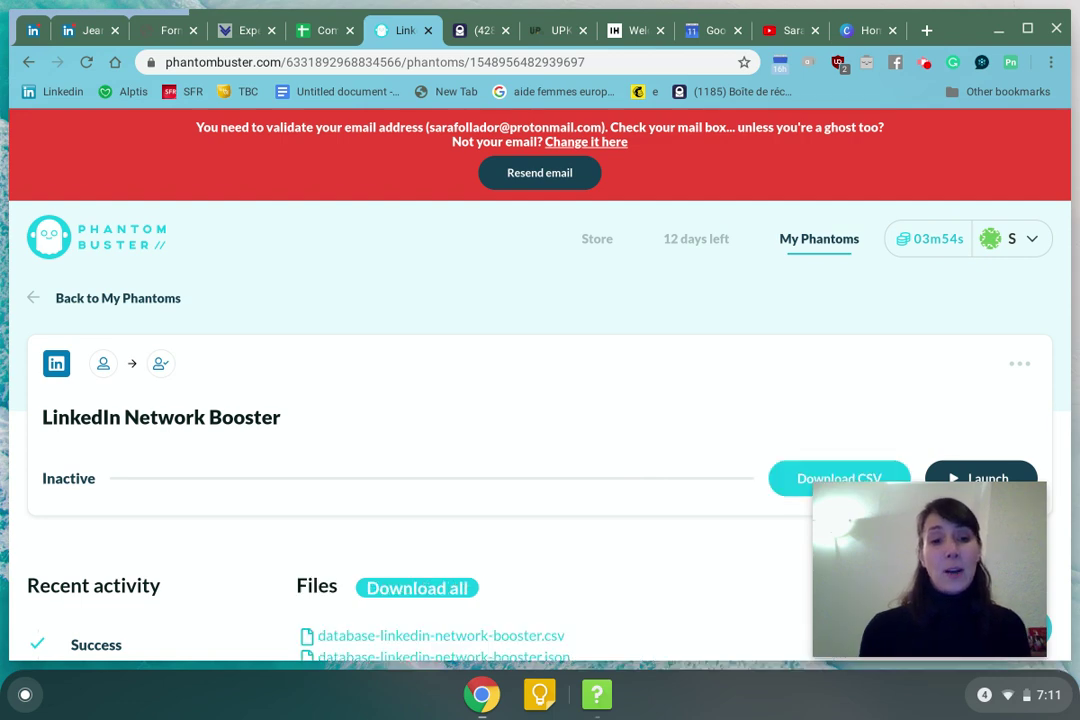
- Review the Network Booster's recent activity, result files and current setup, including its spreadsheet URL, message and launch frequency
scroll(540, 400, down, 5)
scroll(540, 400, down, 2)
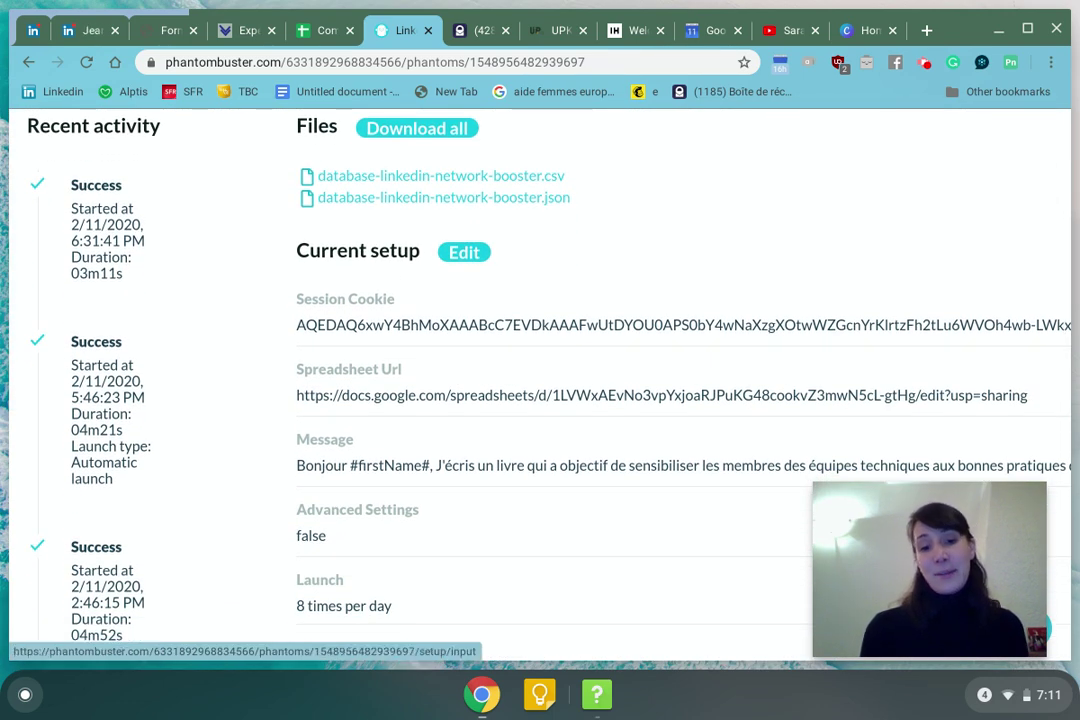
scroll(540, 400, down, 1)
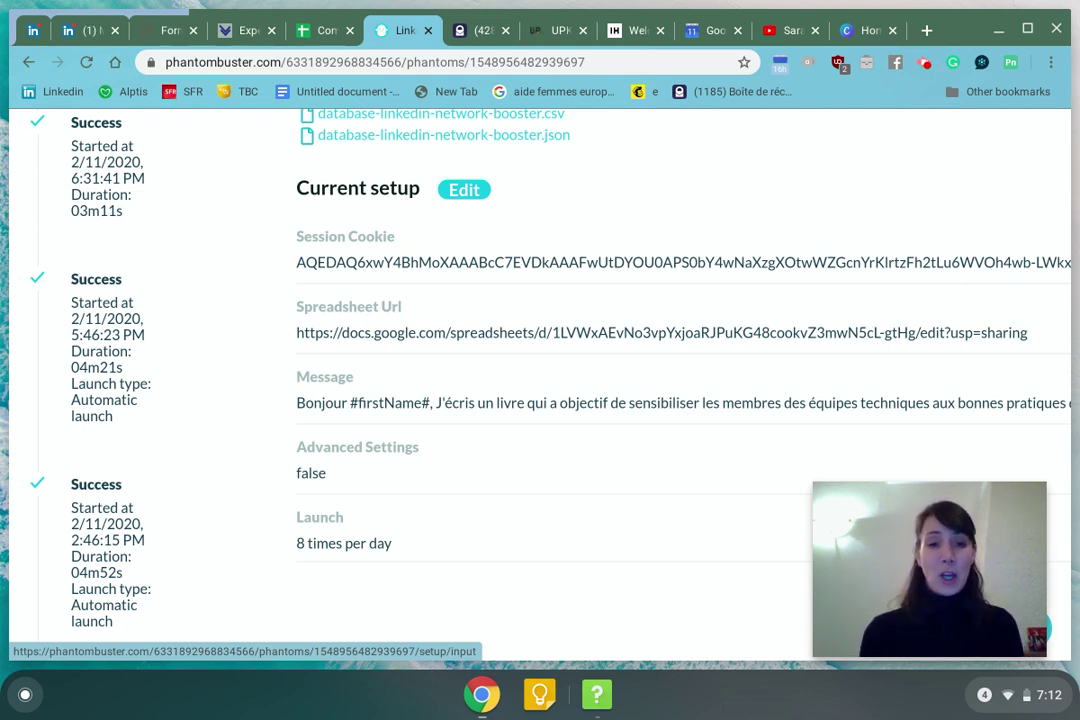
scroll(550, 380, up, 3)
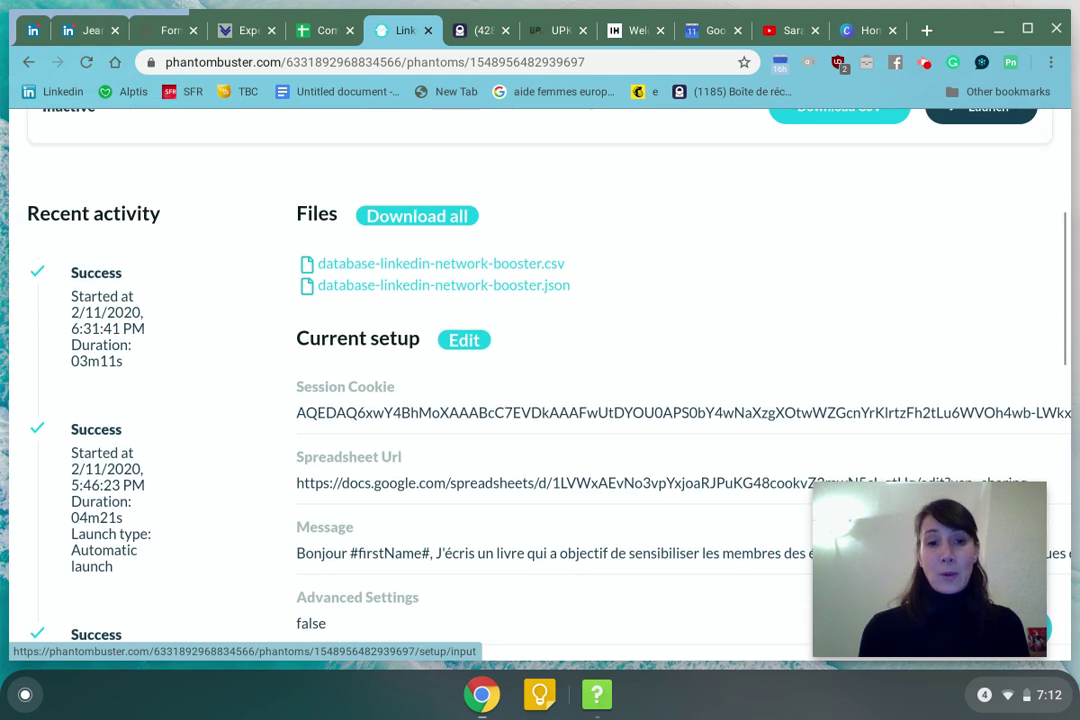
scroll(550, 380, up, 5)
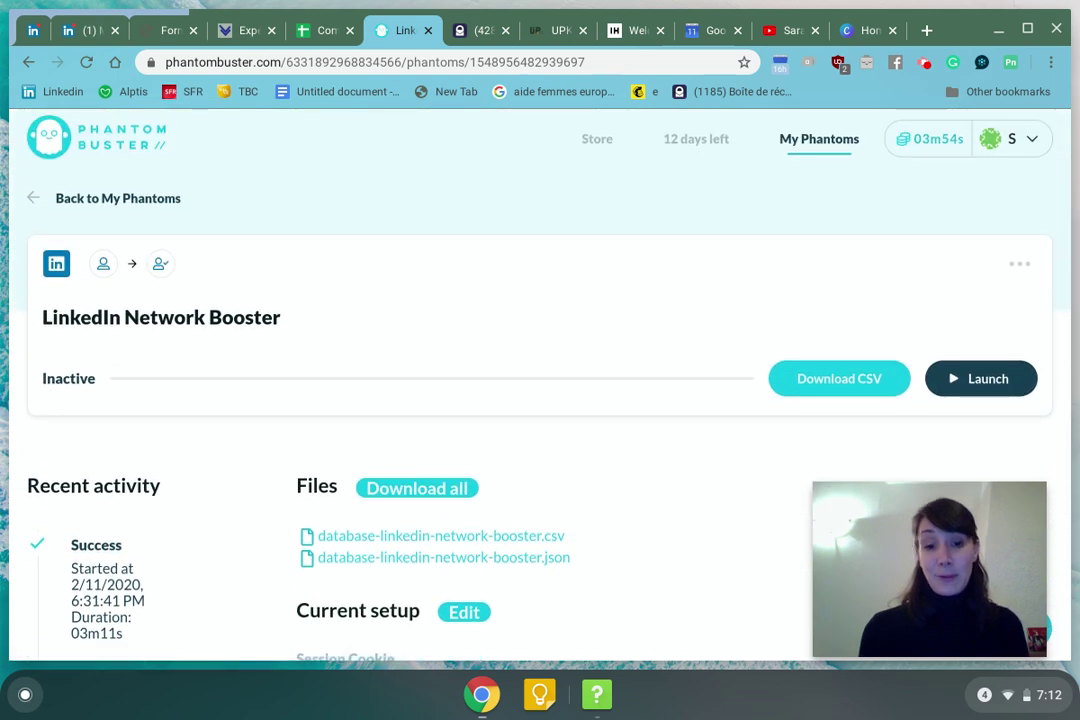
scroll(550, 380, down, 6)
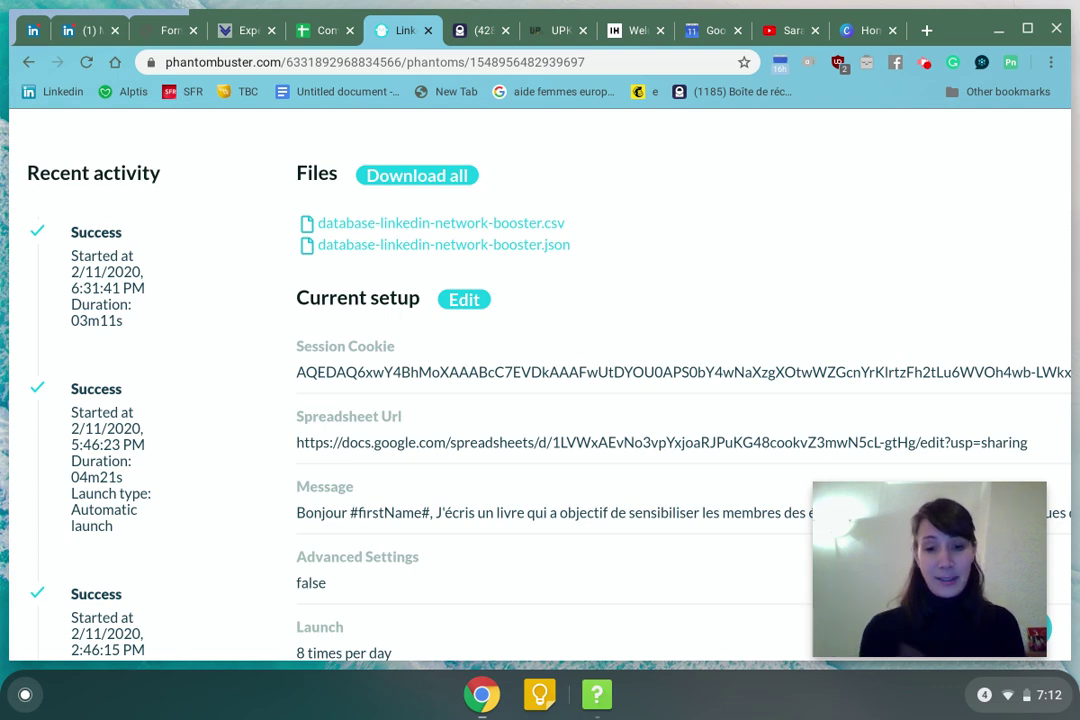
scroll(544, 336, down, 4)
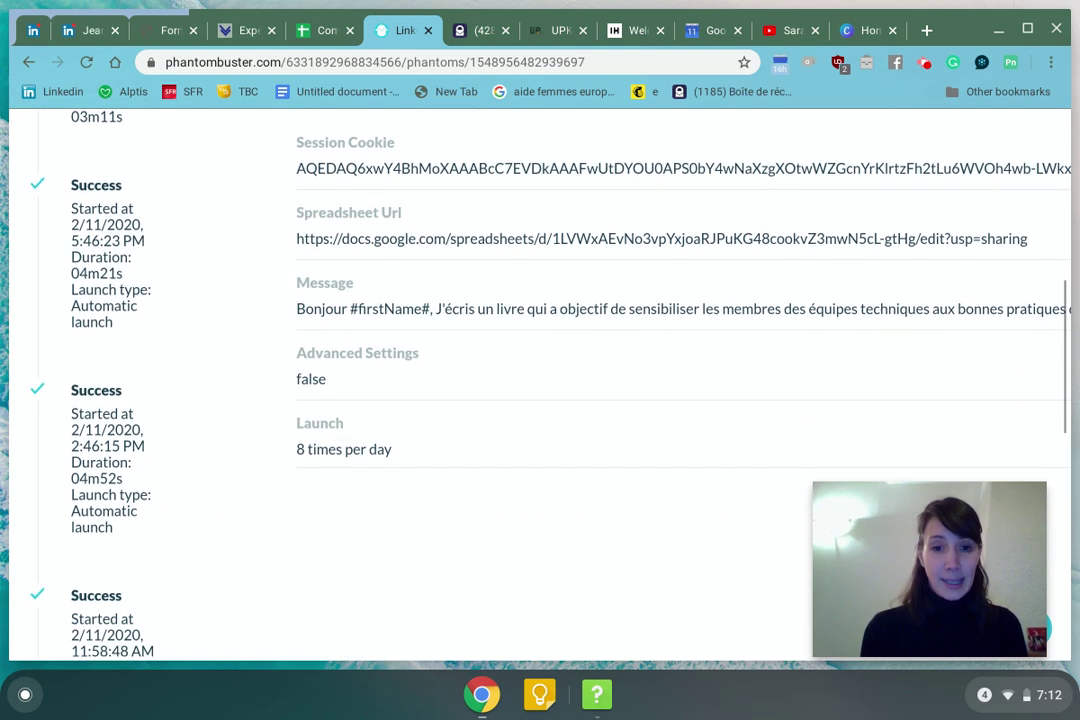
- Open the Network Booster's input setup for editing and examine the session cookie field
click(548, 314)
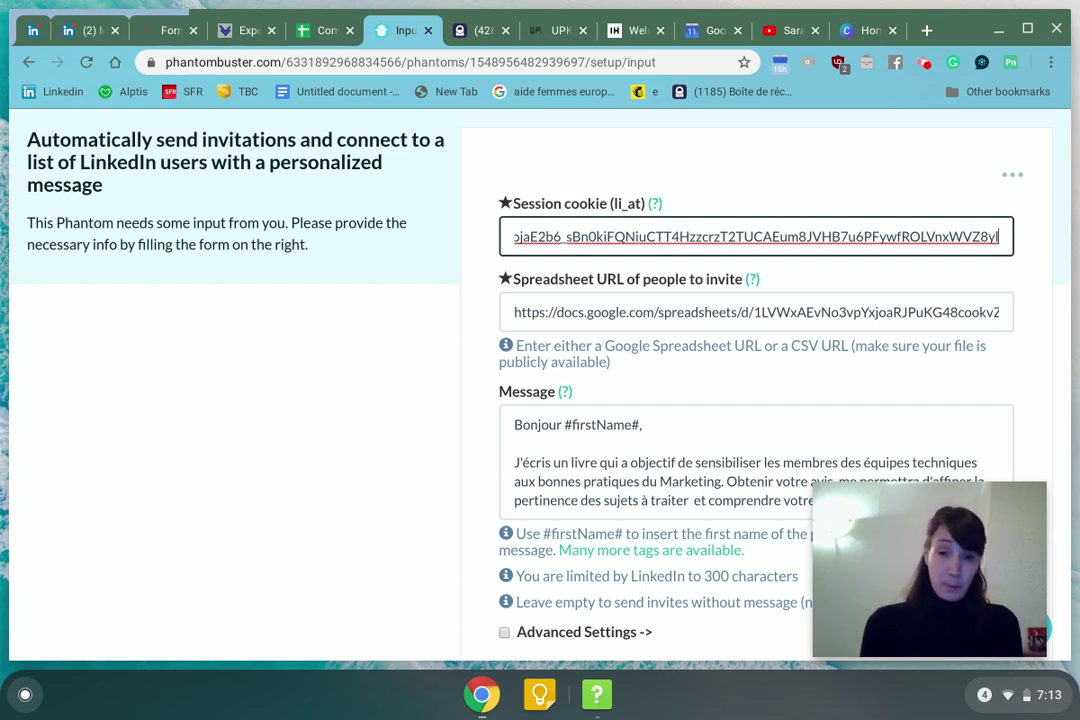
scroll(484, 338, up, 2)
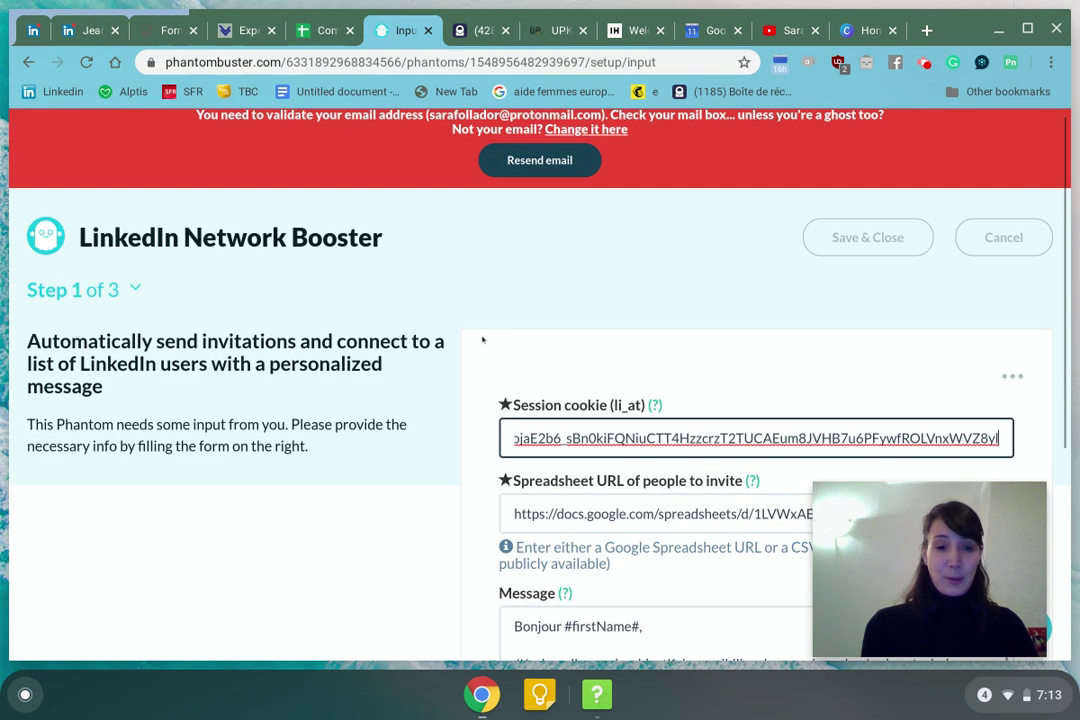
scroll(482, 340, down, 2)
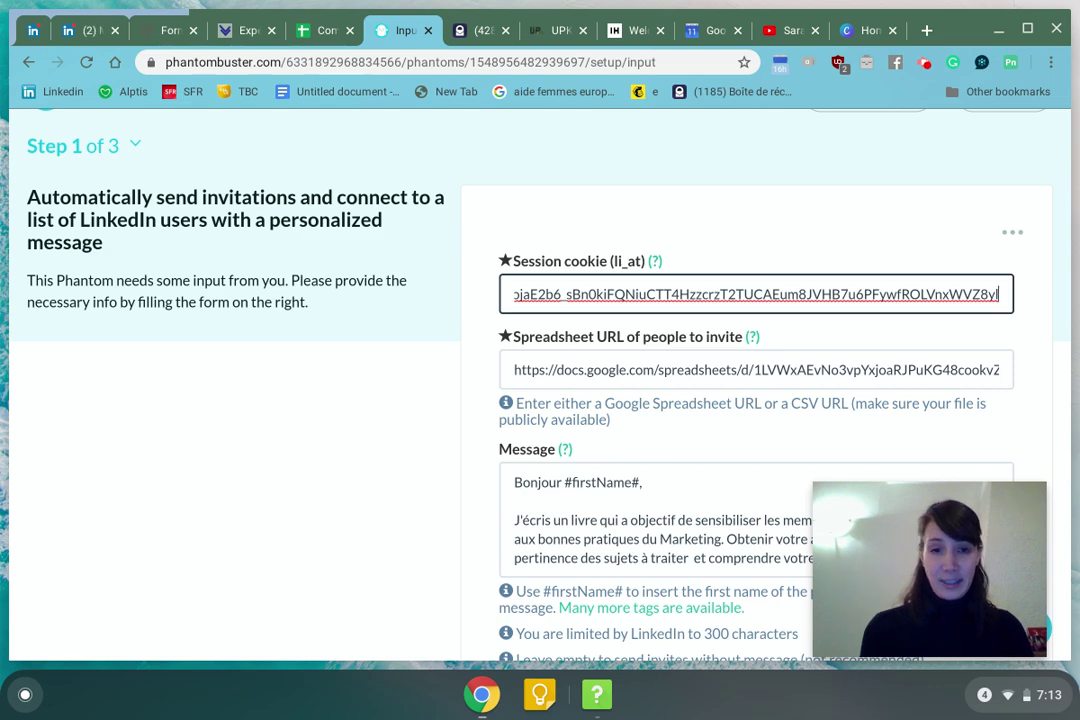
- View the Computing France spreadsheet in Google Sheets with the people to invite, and return to the PhantomBuster setup form
click(323, 34)
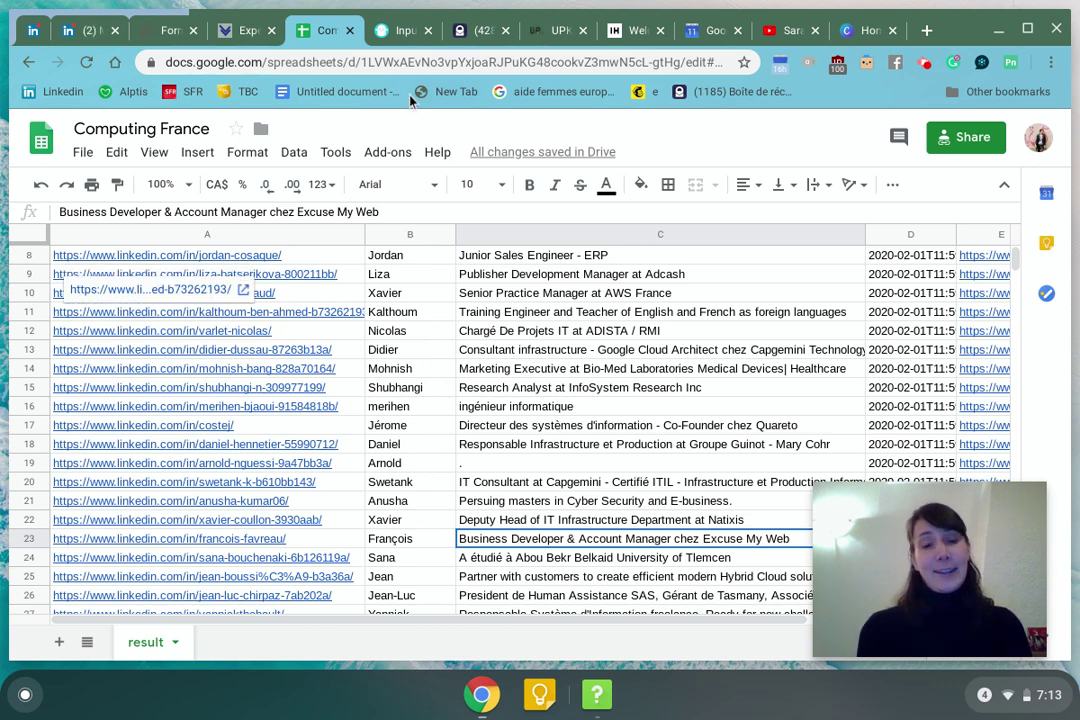
click(409, 39)
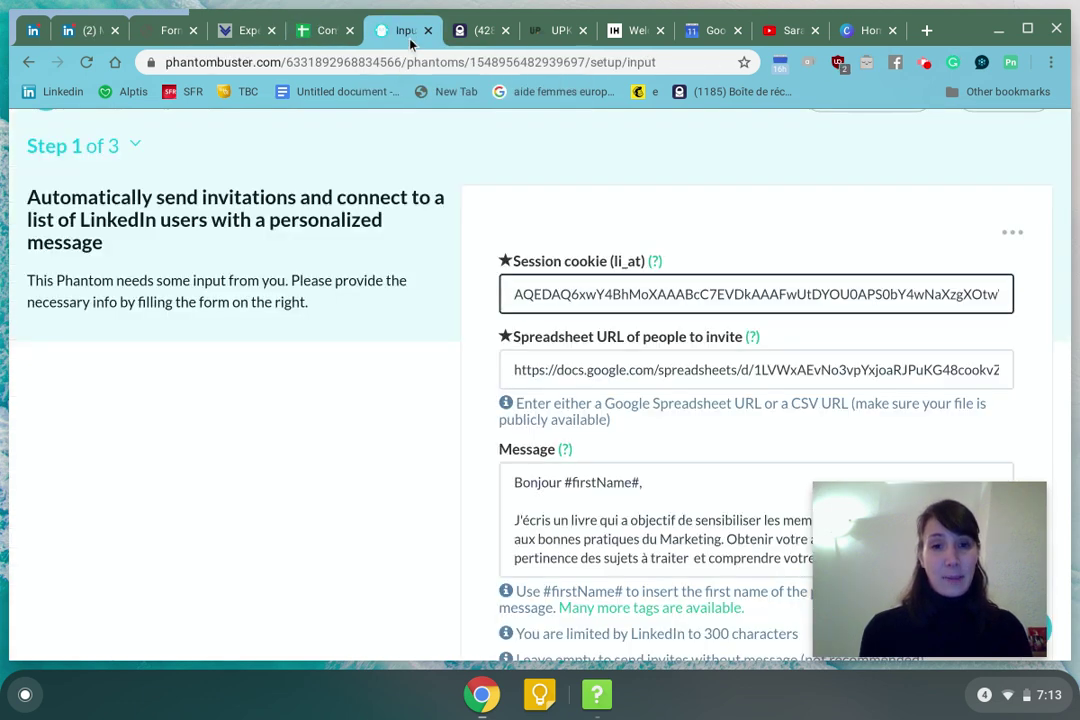
- Read through the full invitation message, the notes on tags and character limit, and the rest of the setup form
scroll(591, 496, down, 3)
scroll(591, 496, up, 3)
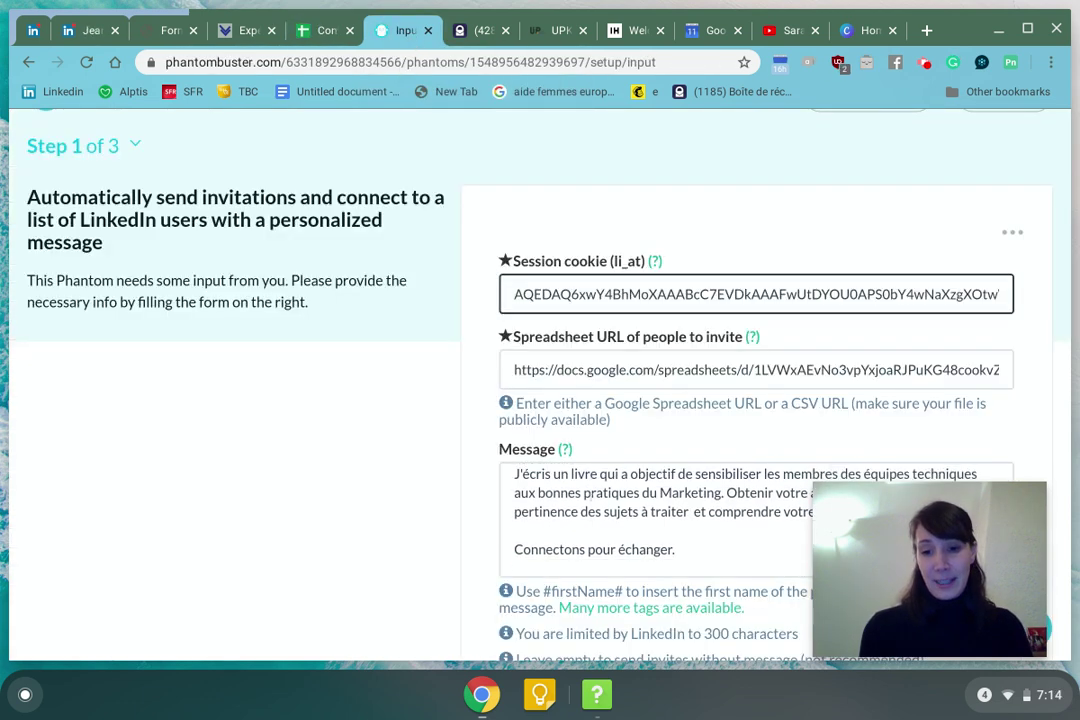
scroll(591, 496, down, 3)
scroll(600, 515, up, 3)
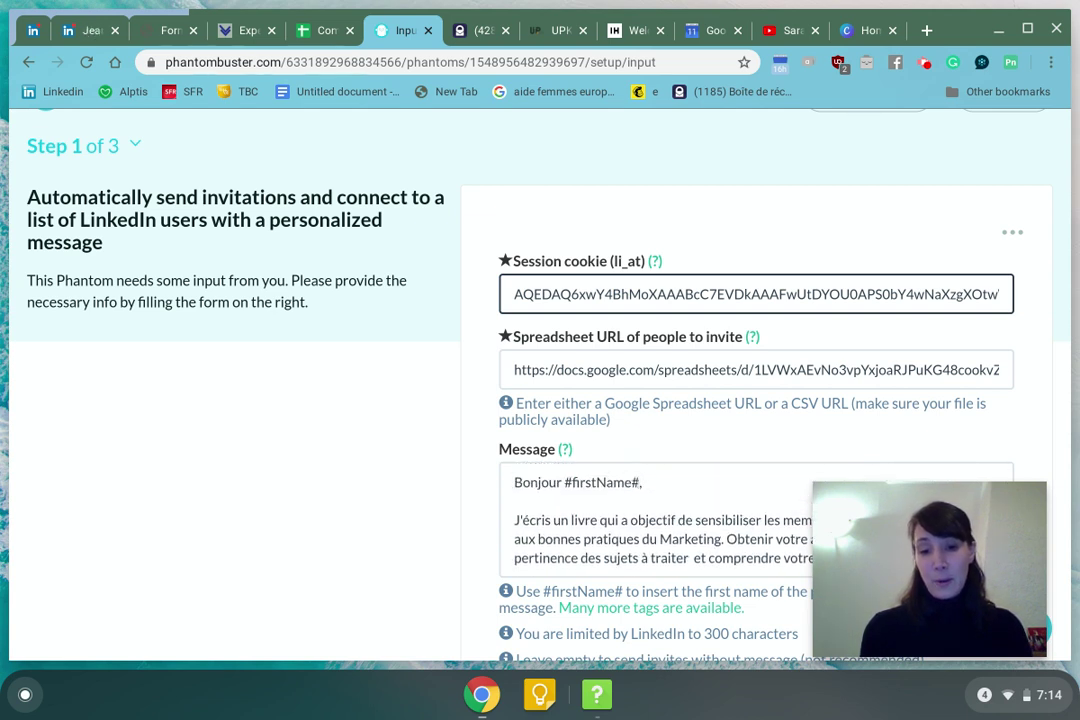
scroll(613, 483, down, 1)
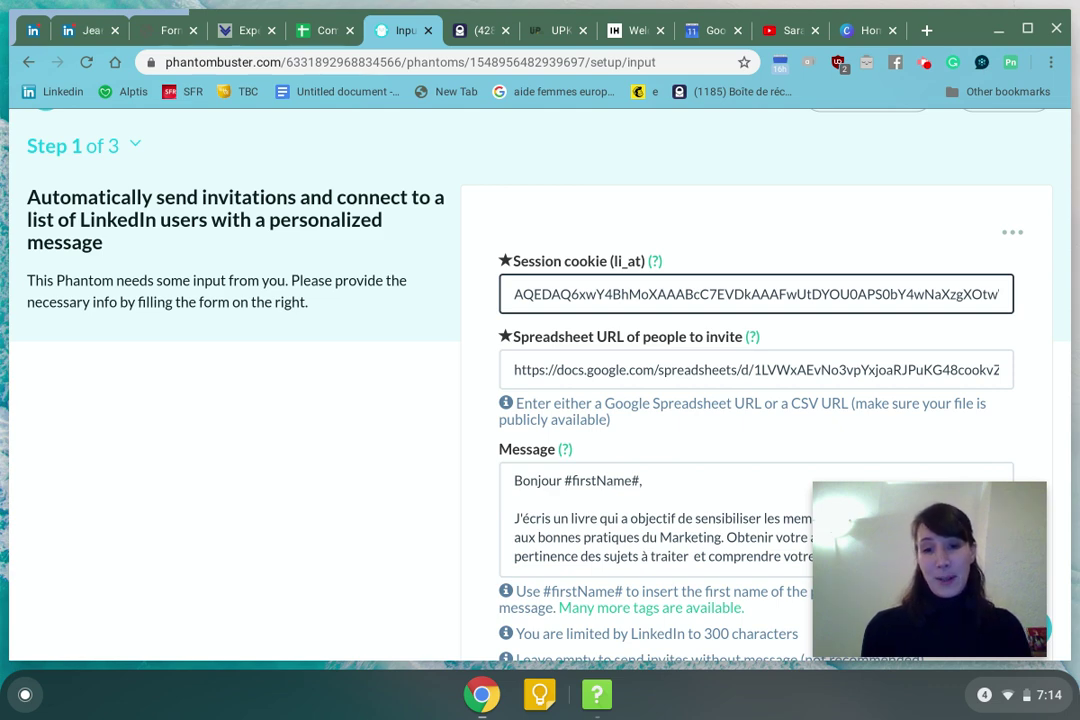
scroll(650, 520, down, 3)
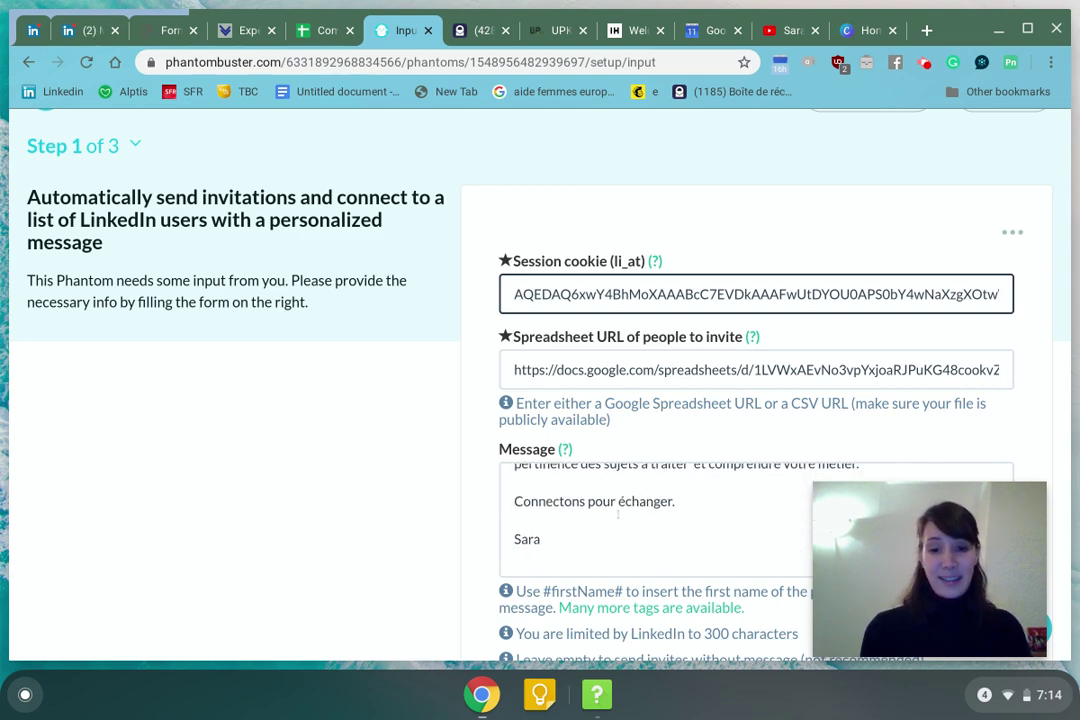
scroll(468, 524, down, 2)
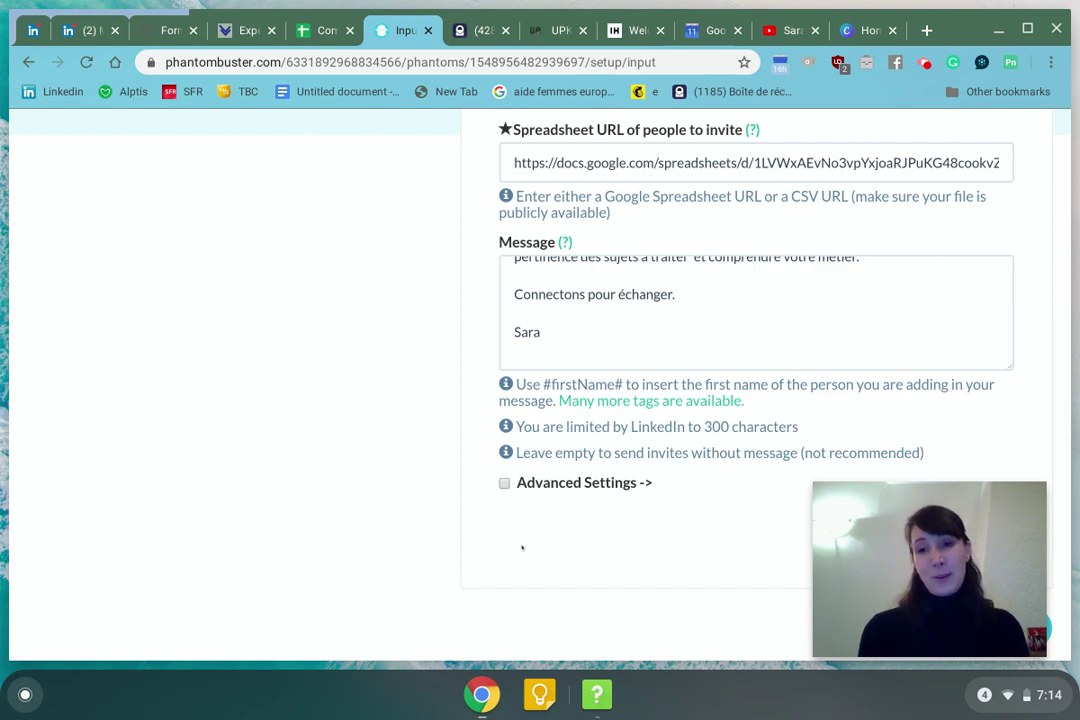
scroll(521, 547, up, 4)
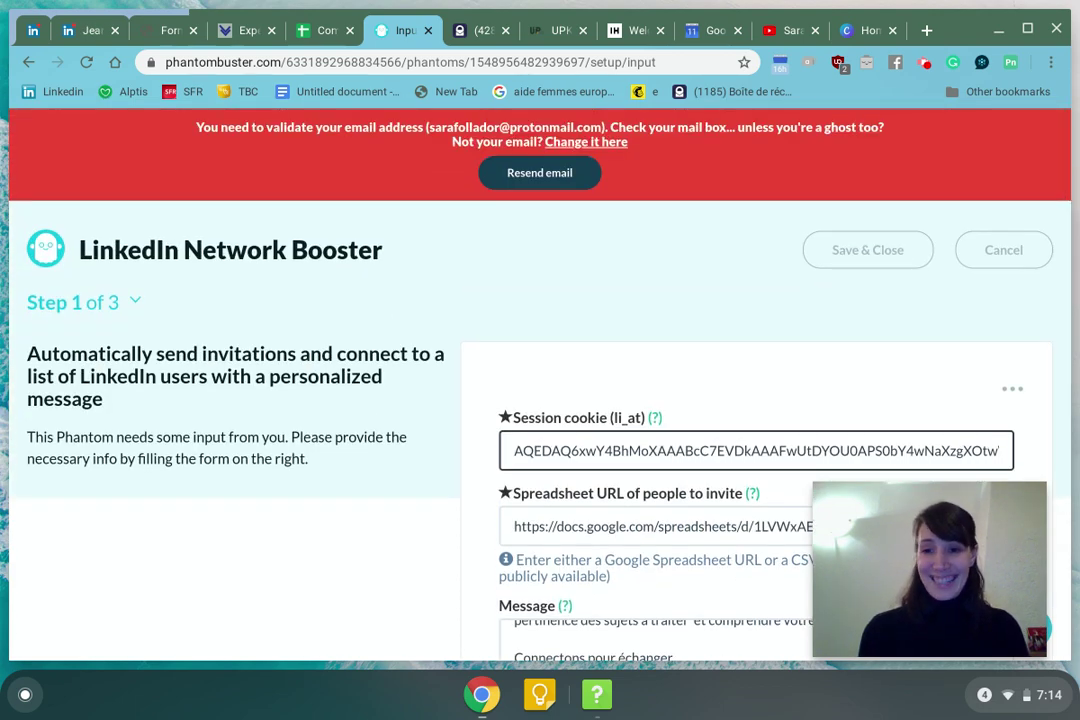
scroll(1022, 259, down, 4)
scroll(1022, 259, up, 4)
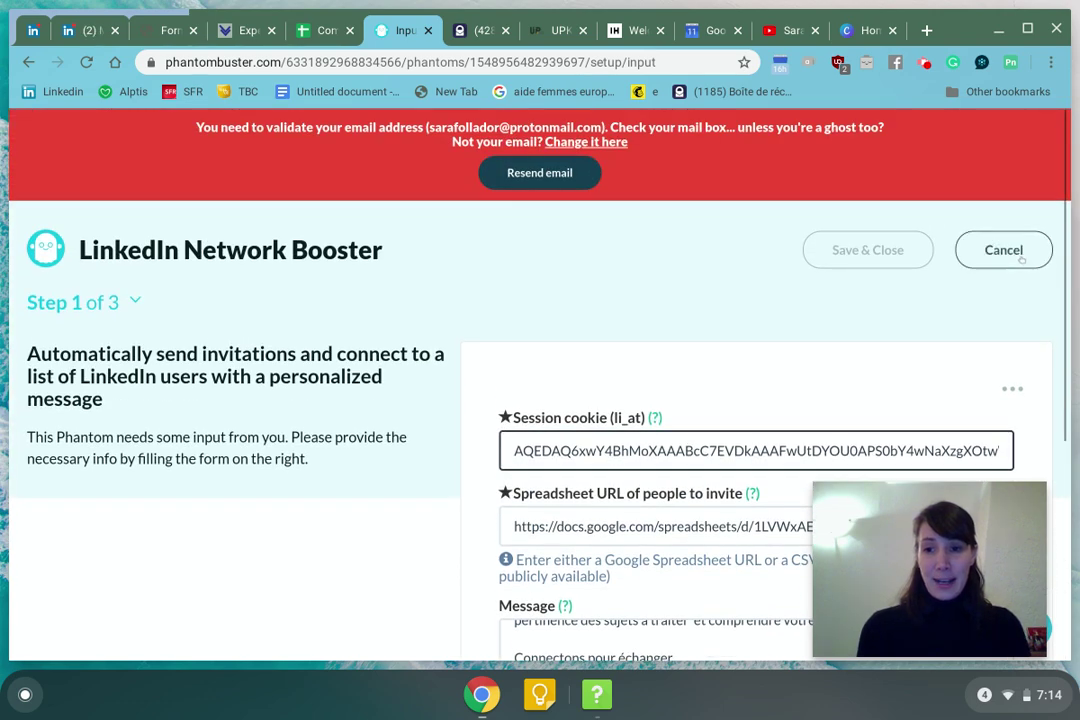
- Cancel editing the Network Booster's setup and go back to the overview of all phantoms
click(1003, 250)
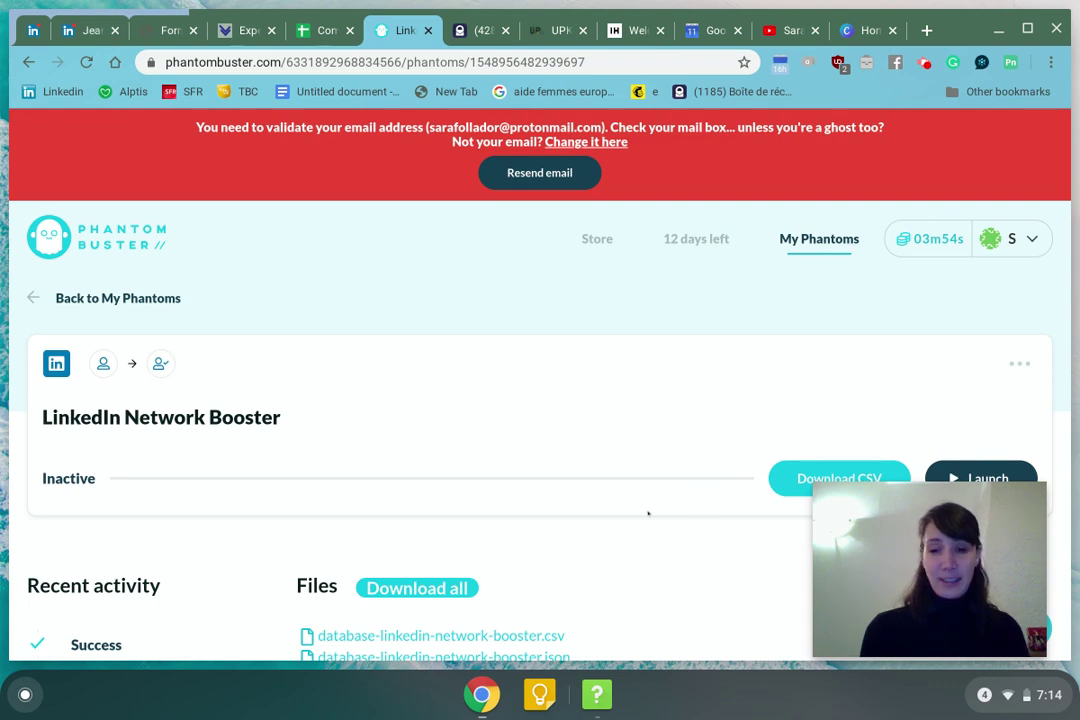
scroll(648, 513, down, 2)
scroll(648, 513, up, 2)
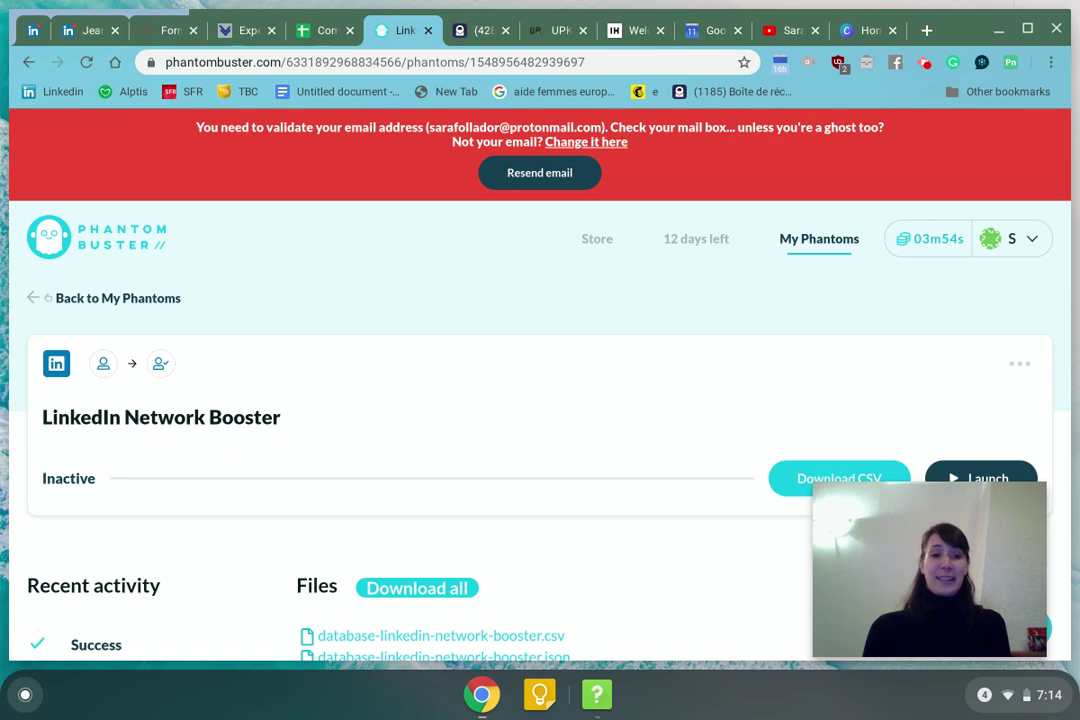
click(33, 297)
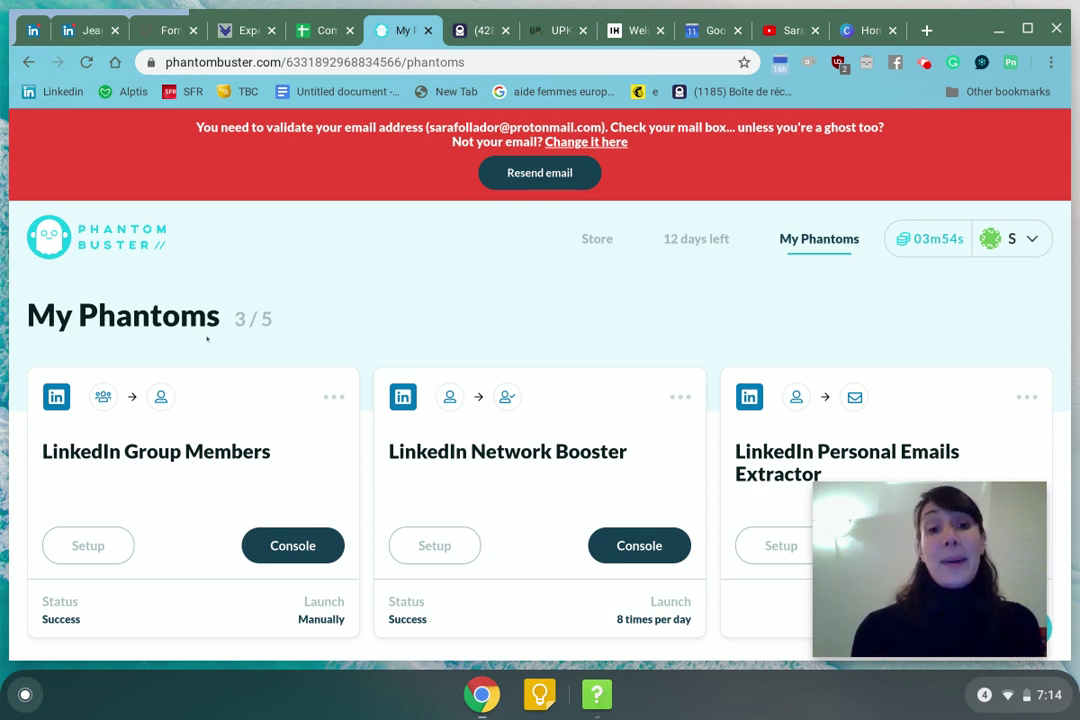
scroll(465, 318, down, 1)
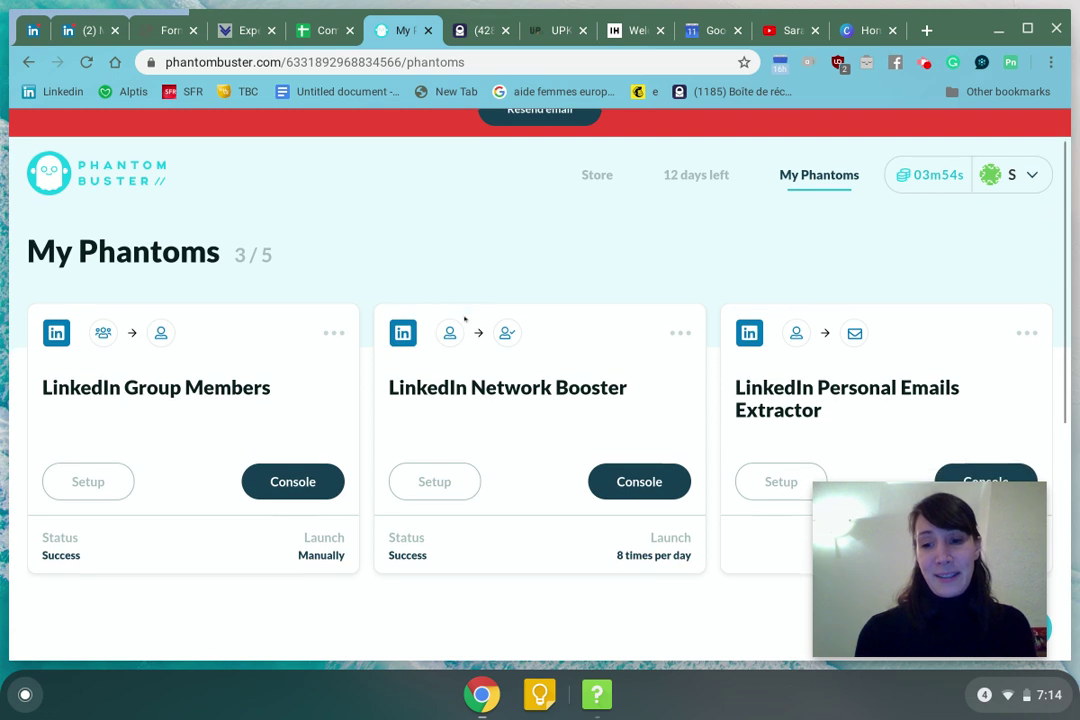